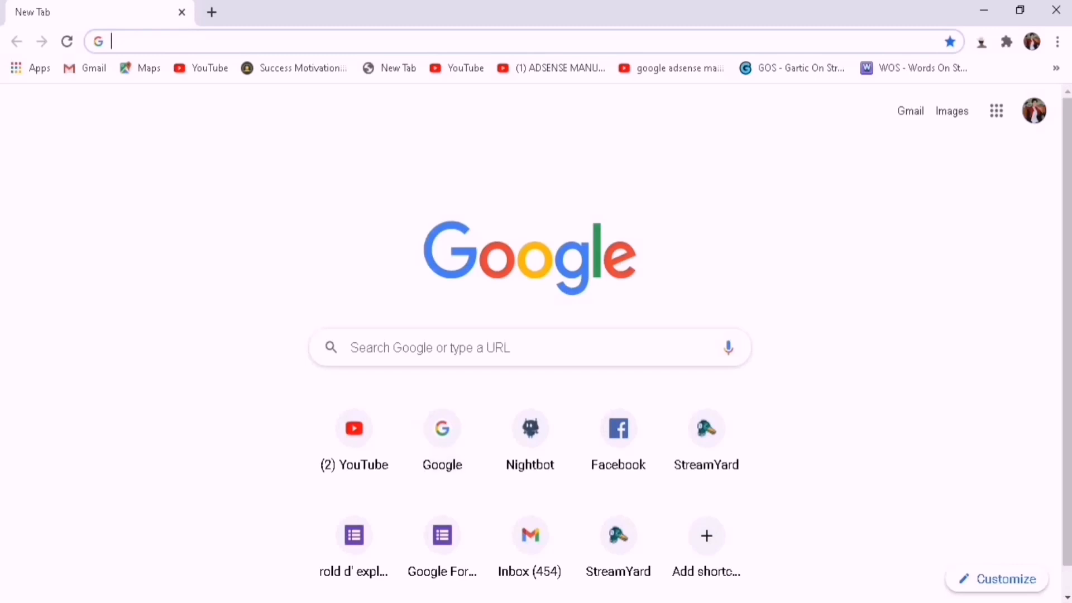
# - Open the nightbot.tv website
pyautogui.click(279, 41)
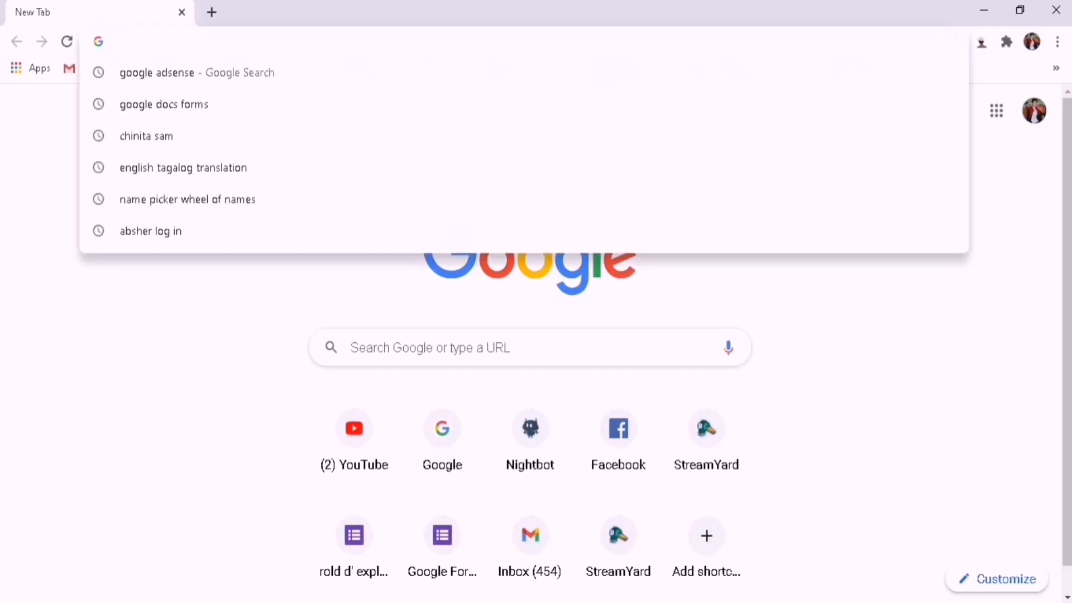
pyautogui.write('nightbo')
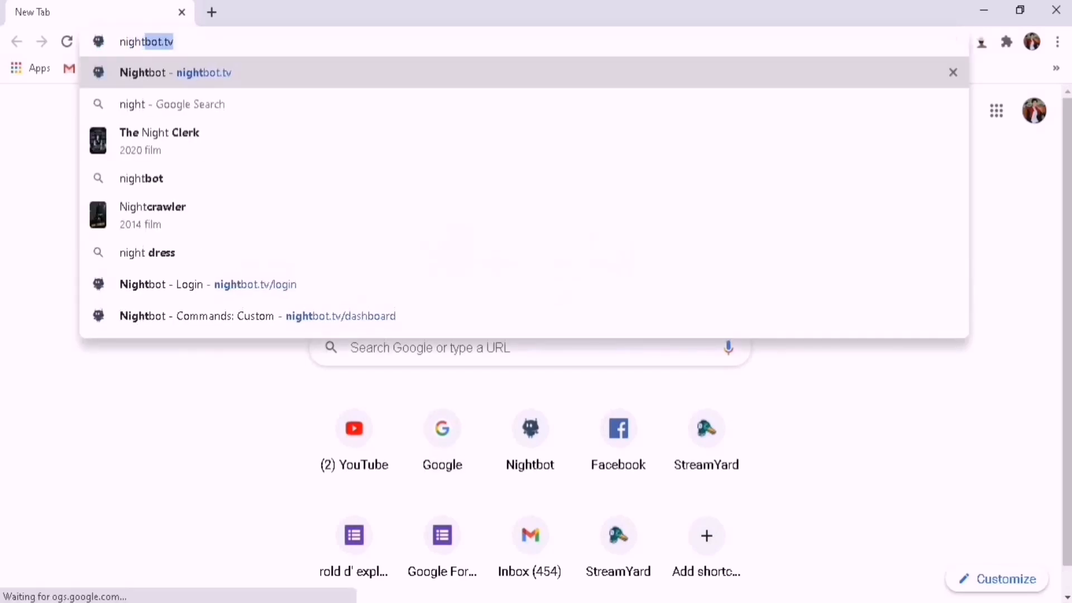
pyautogui.write('t.tv')
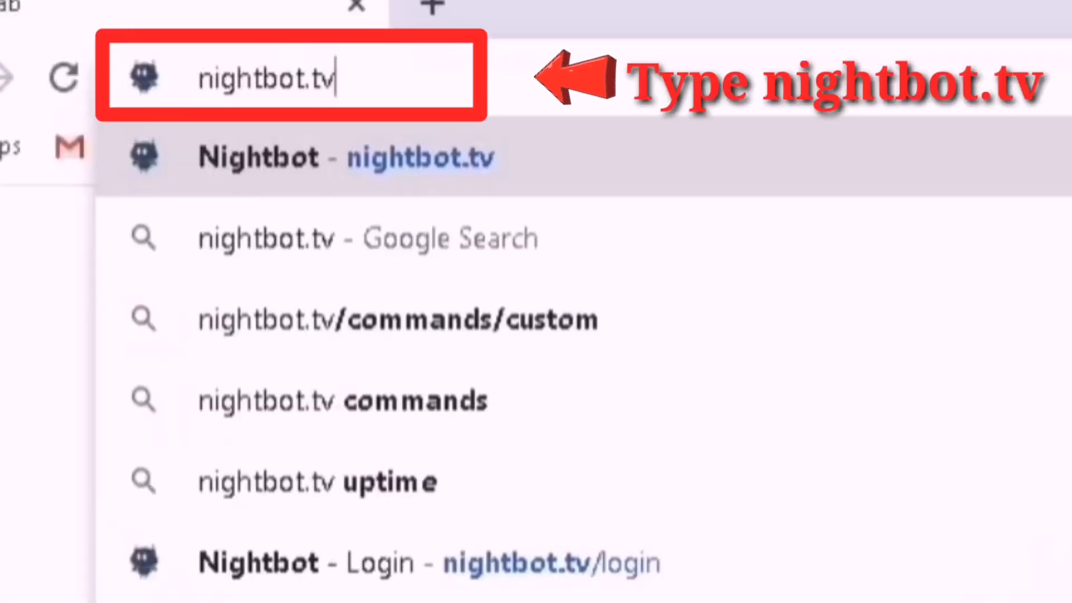
pyautogui.press('Return')
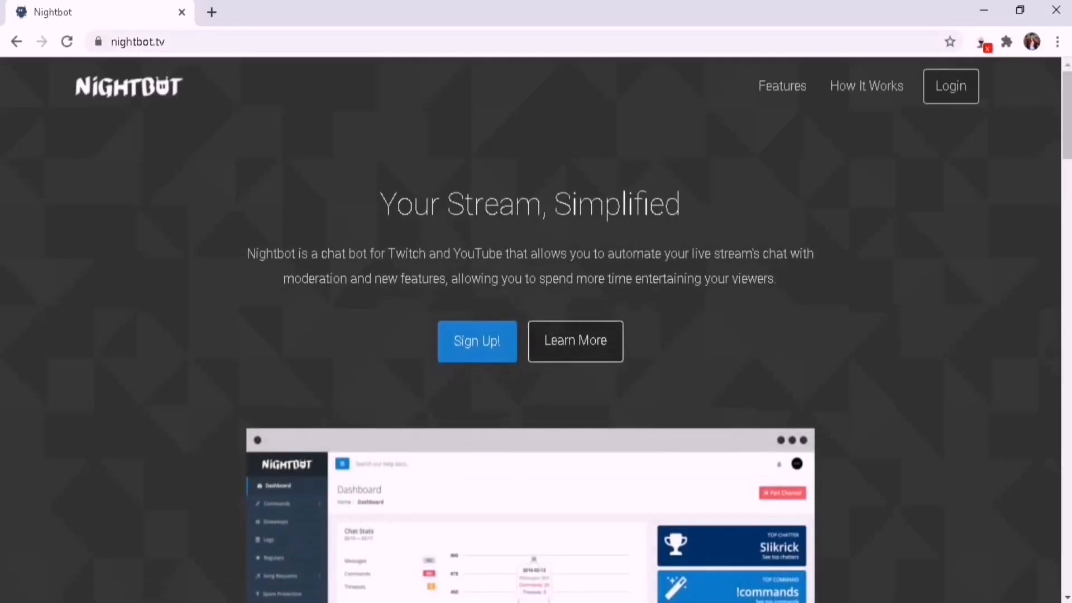
# - Log in to Nightbot with YouTube, choosing the second listed Google account and continuing through to the dashboard
pyautogui.click(951, 86)
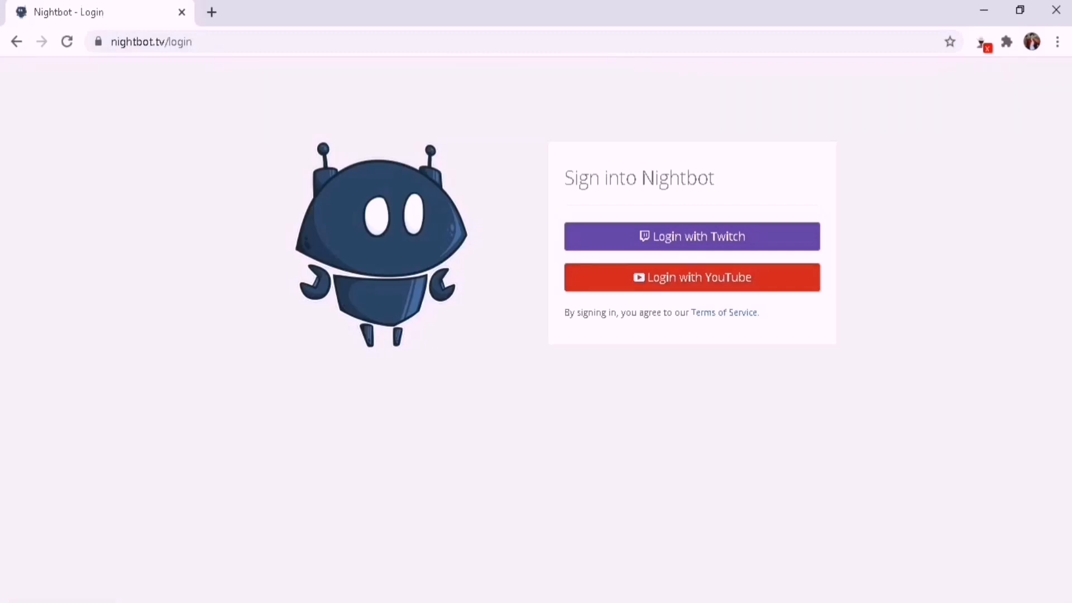
pyautogui.click(692, 278)
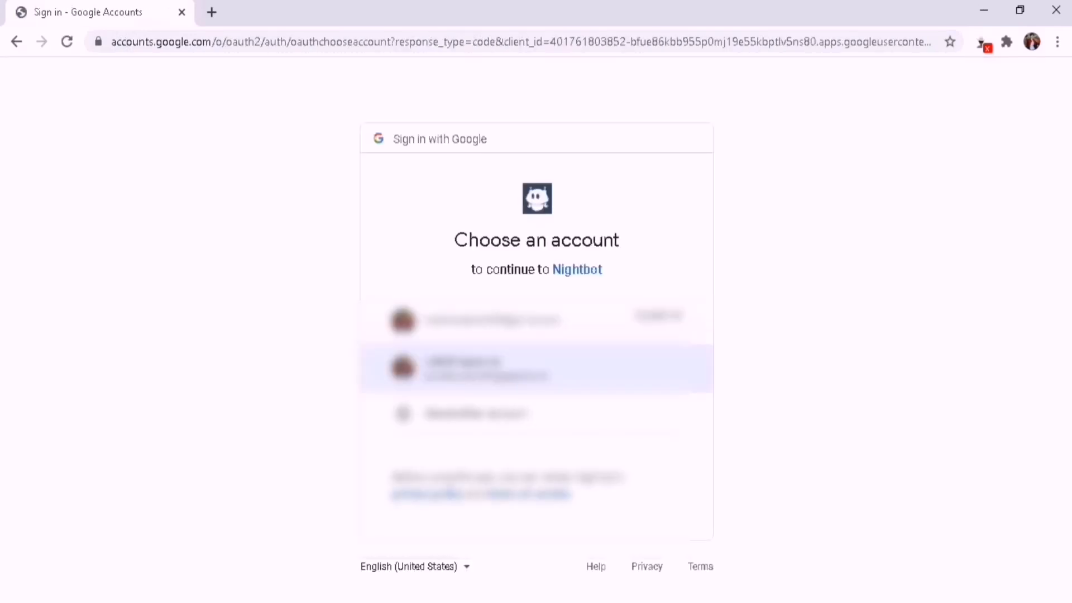
pyautogui.click(536, 369)
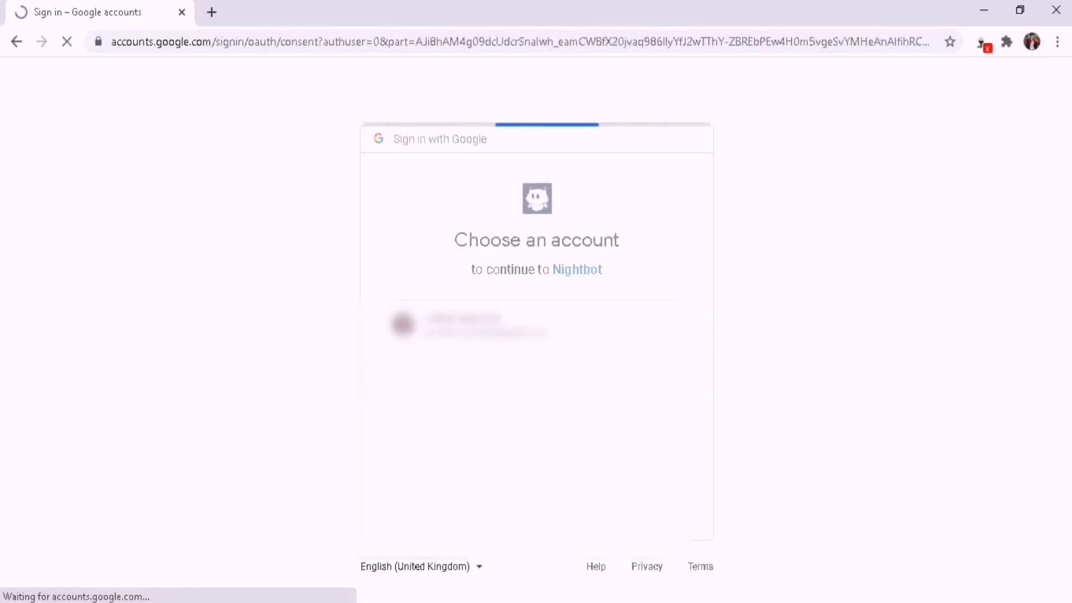
pyautogui.click(638, 484)
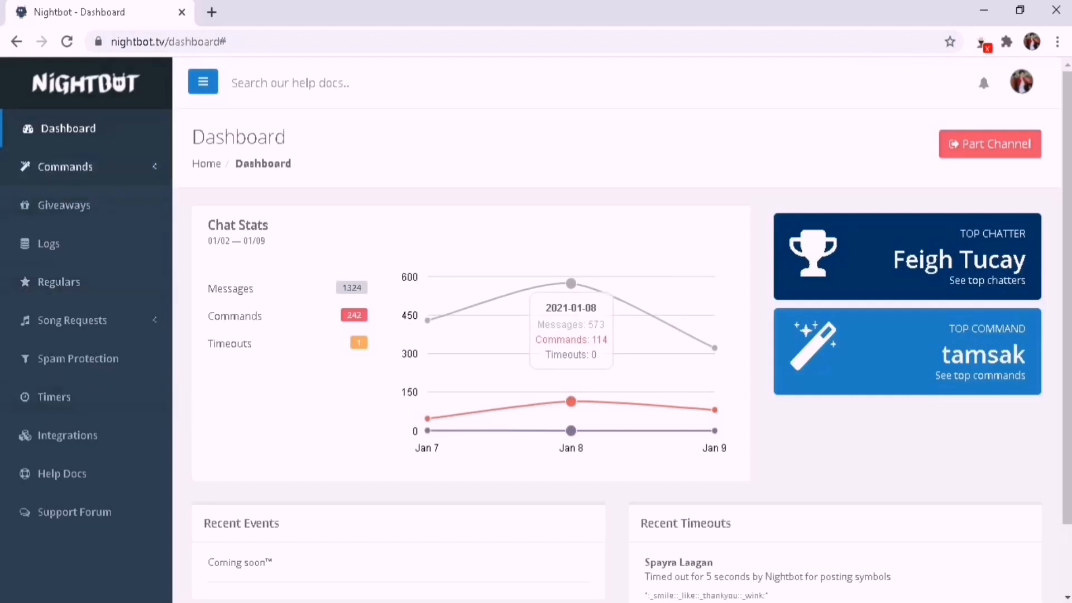
# - Open the custom commands page and start adding a new command
pyautogui.click(66, 166)
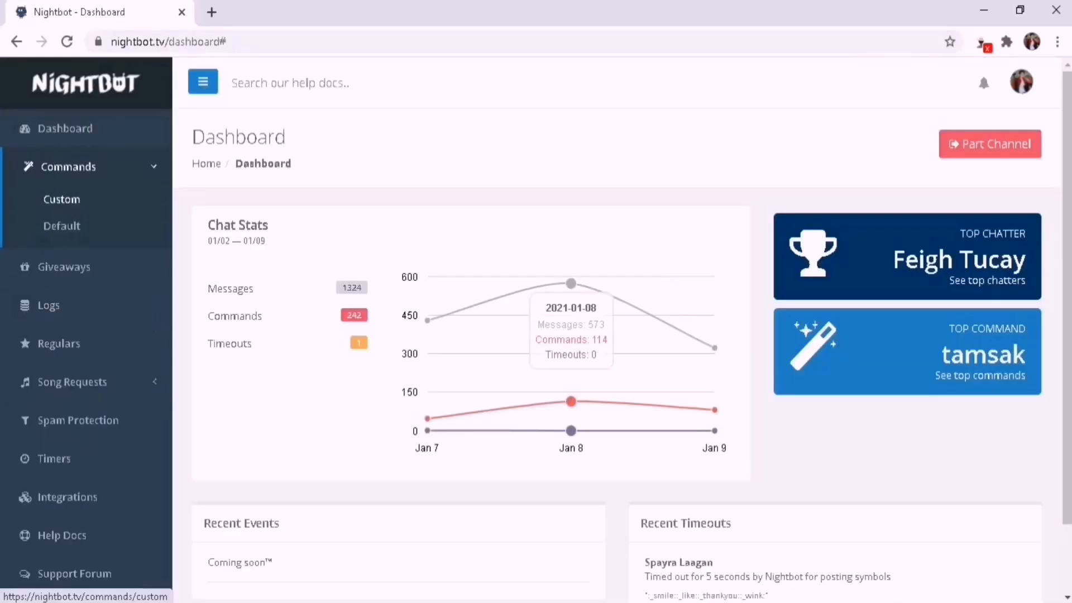
pyautogui.click(99, 231)
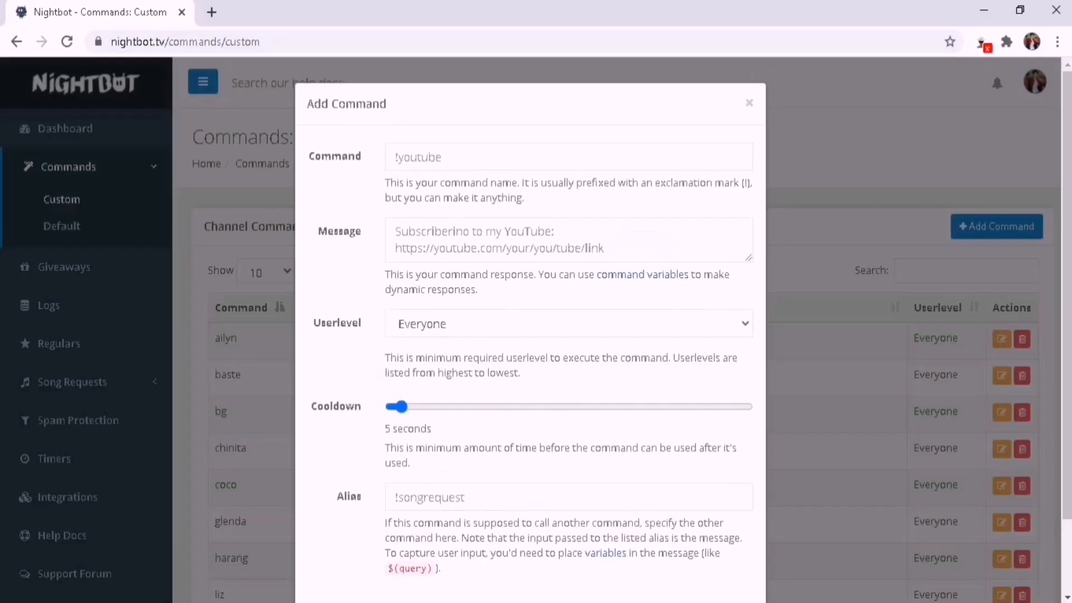
pyautogui.click(569, 240)
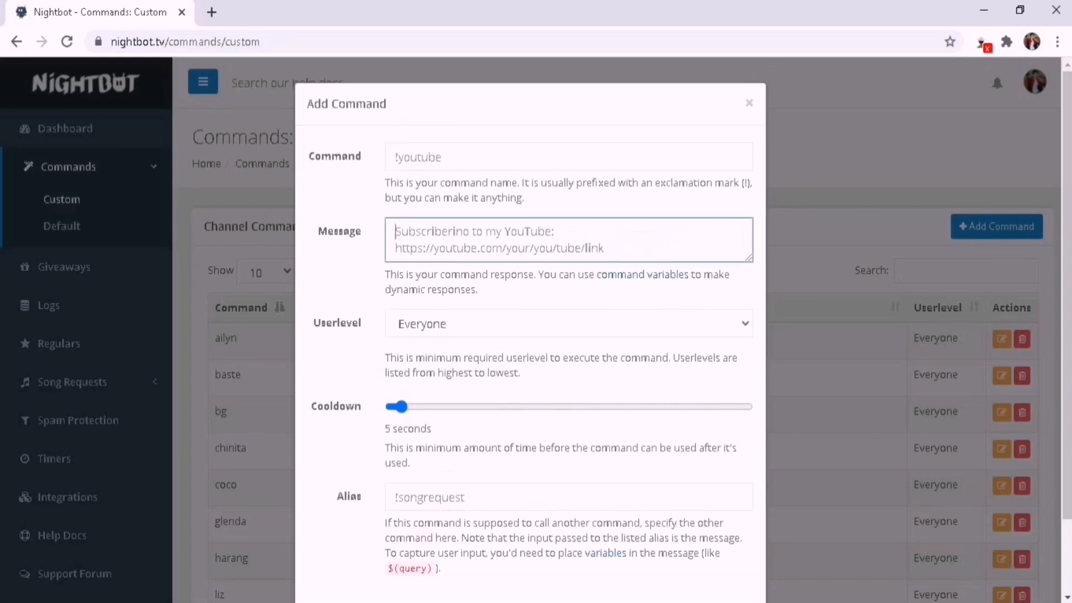
pyautogui.write('P')
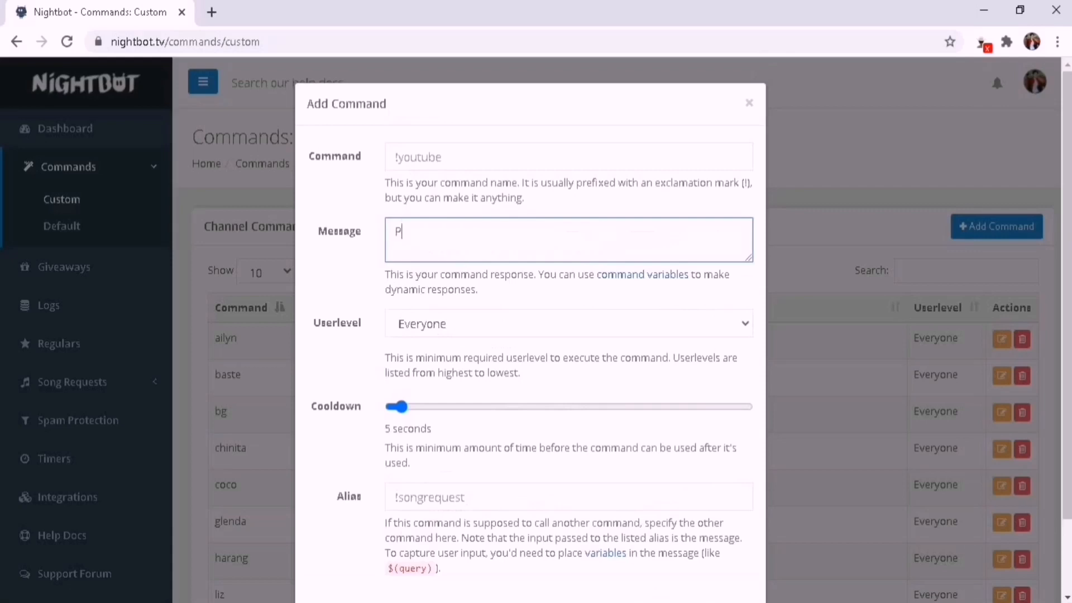
pyautogui.write('lease connect to')
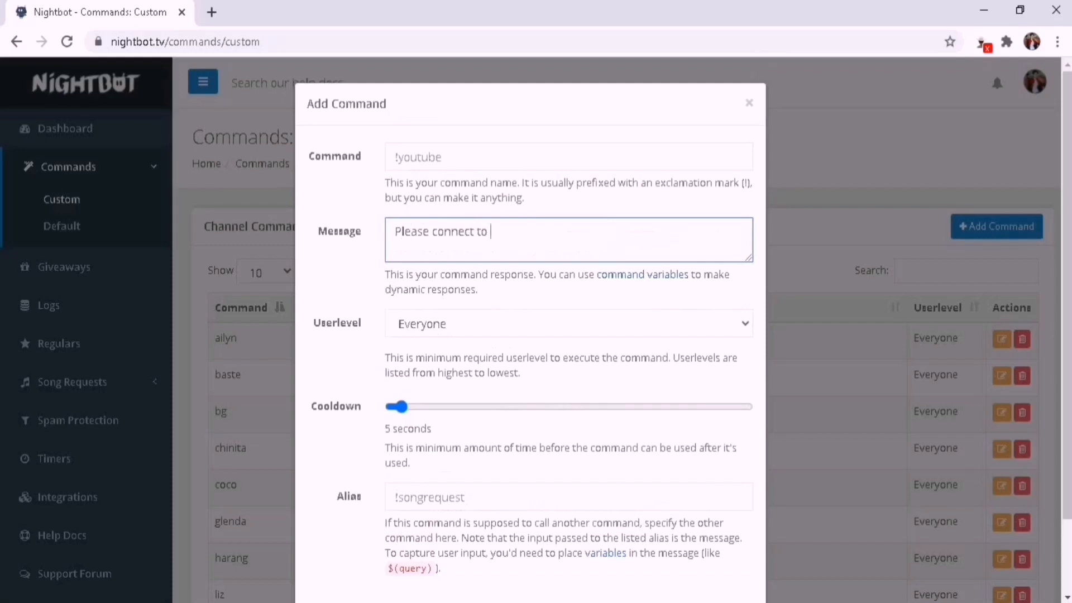
pyautogui.write(' $(user)')
pyautogui.write('ca')
pyautogui.press('BackSpace')
pyautogui.press('BackSpace')
pyautogui.write('channe')
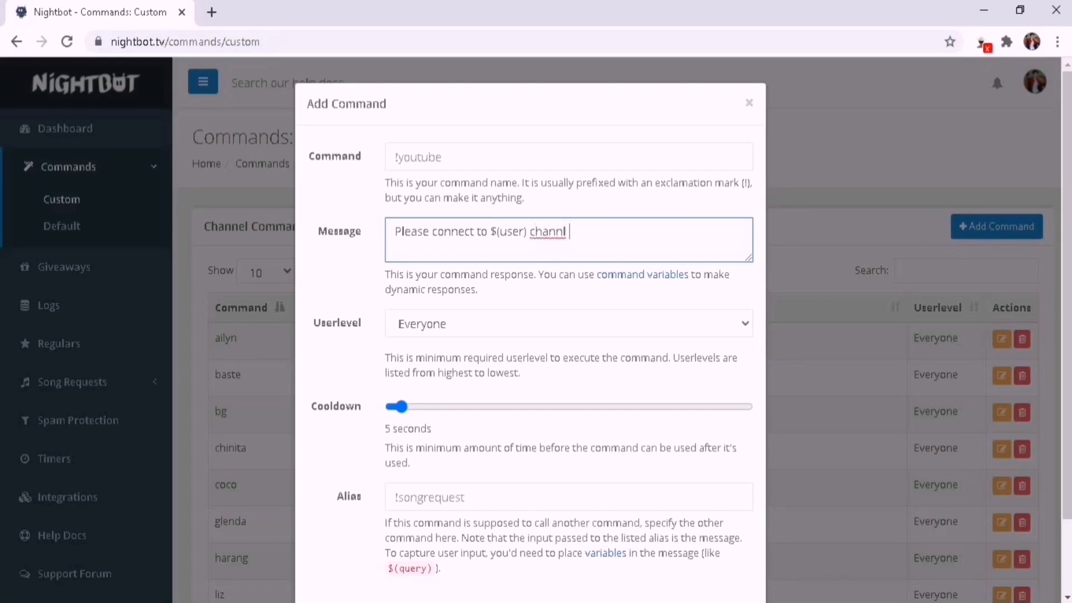
pyautogui.write('l is: https://youtube')
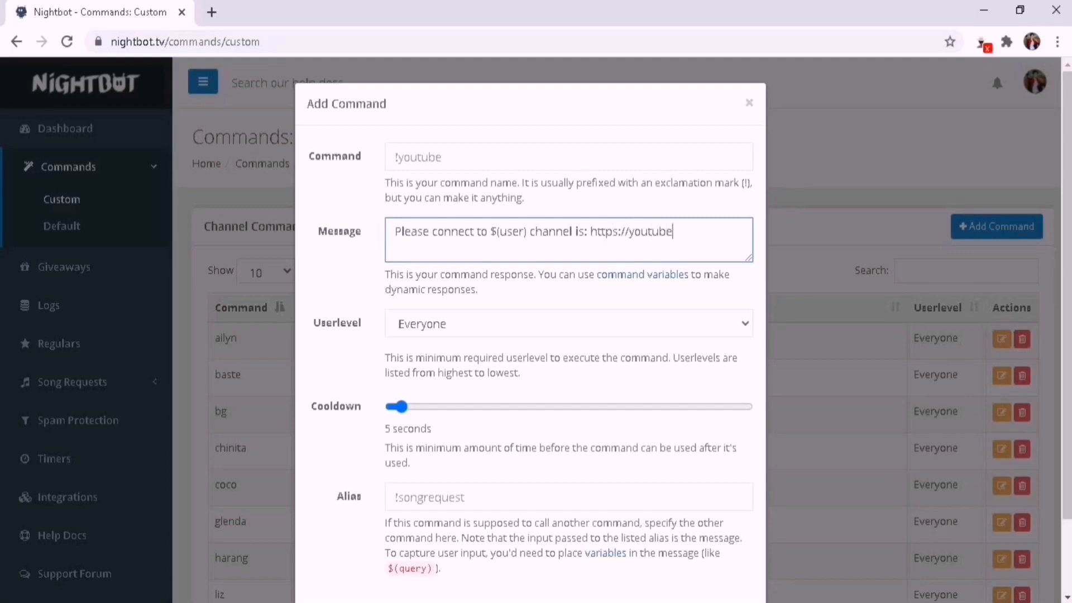
pyautogui.write('.com/channel')
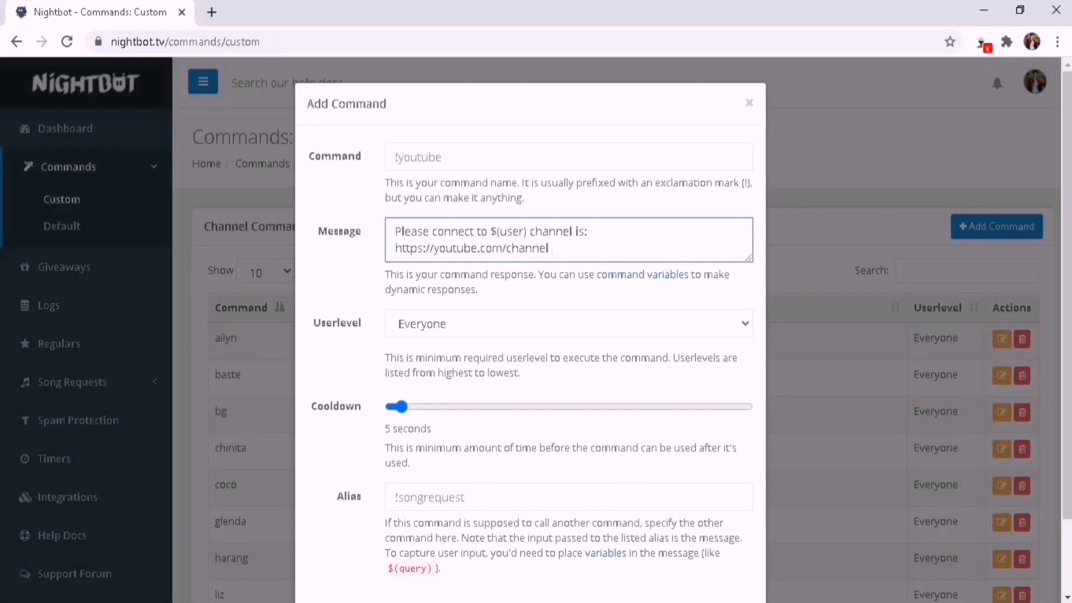
pyautogui.write('/$userid)?sub_co')
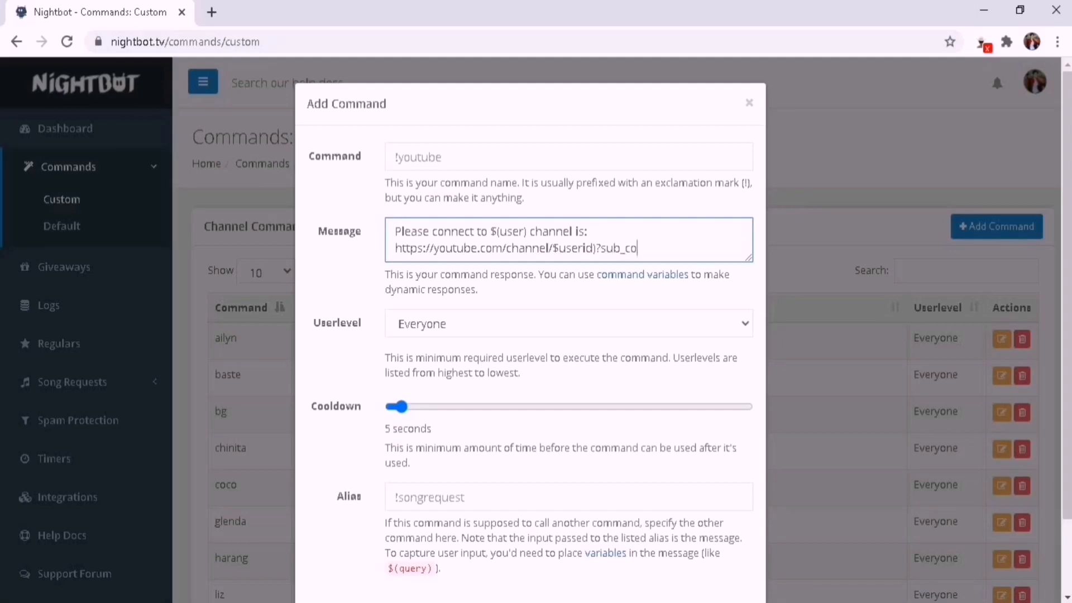
pyautogui.write('nfimation=1got')
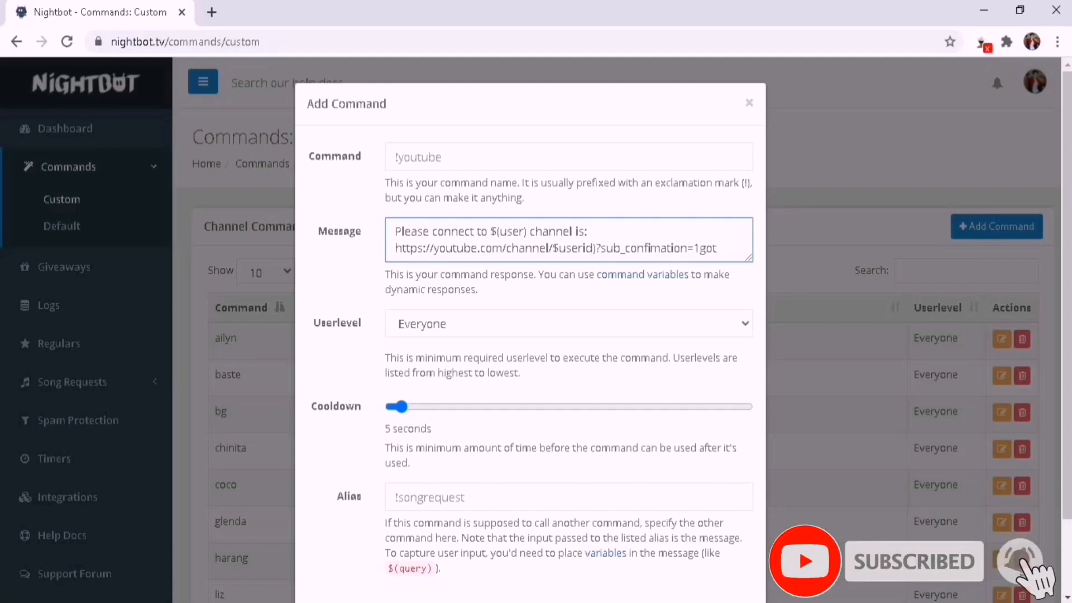
pyautogui.write('$')
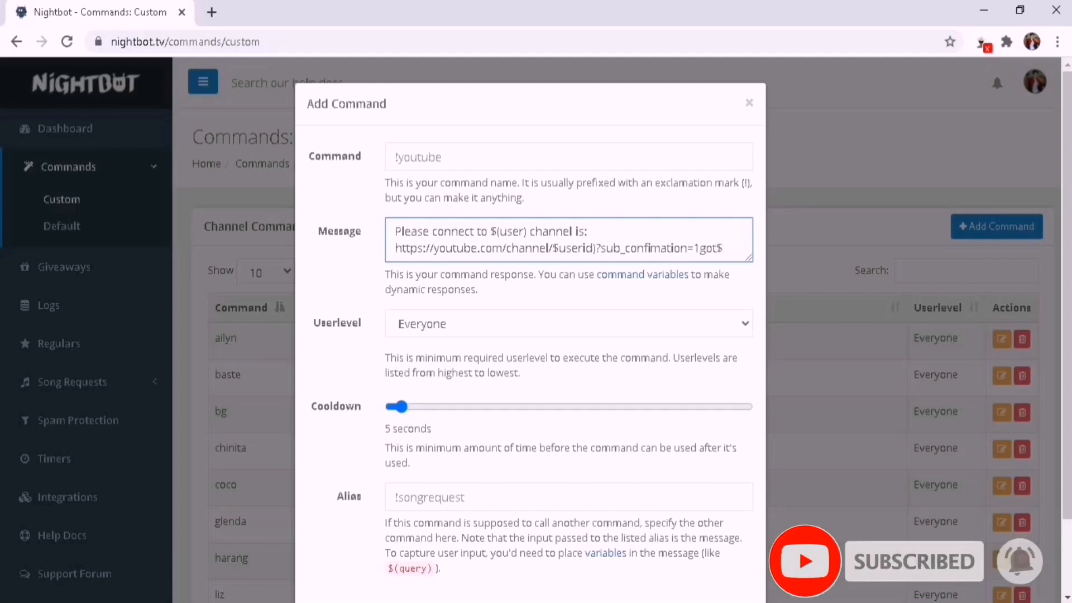
pyautogui.write('(')
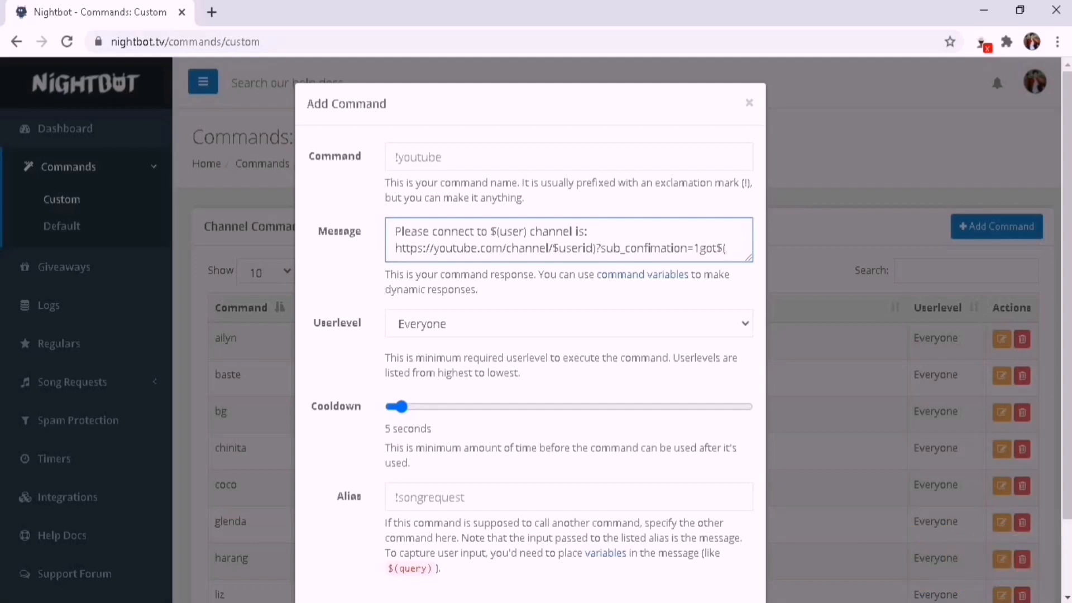
pyautogui.write('urlfetch')
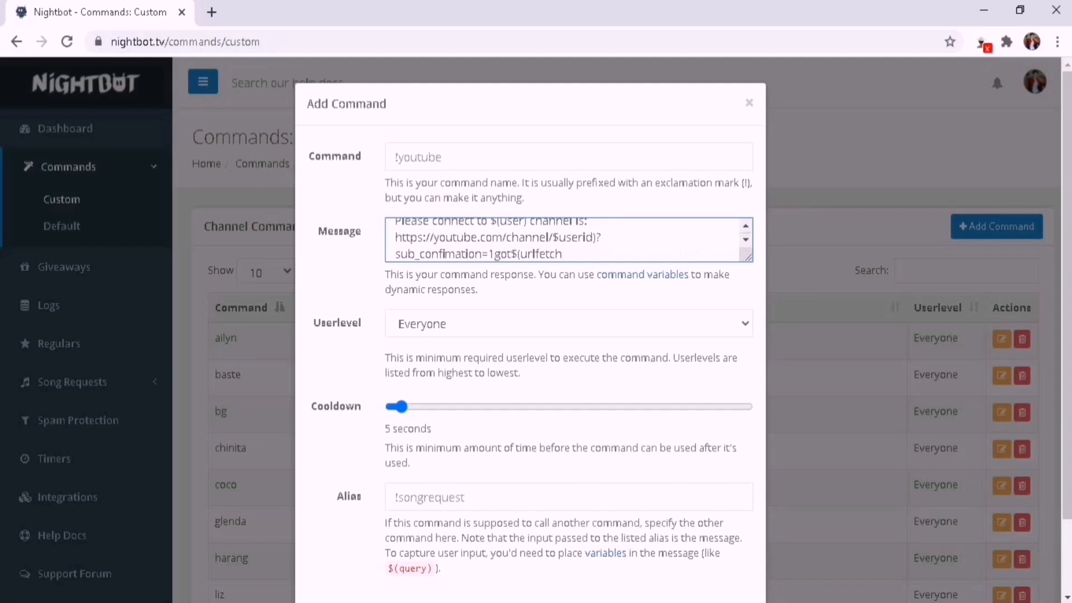
pyautogui.write(' https://rokbot.xyz')
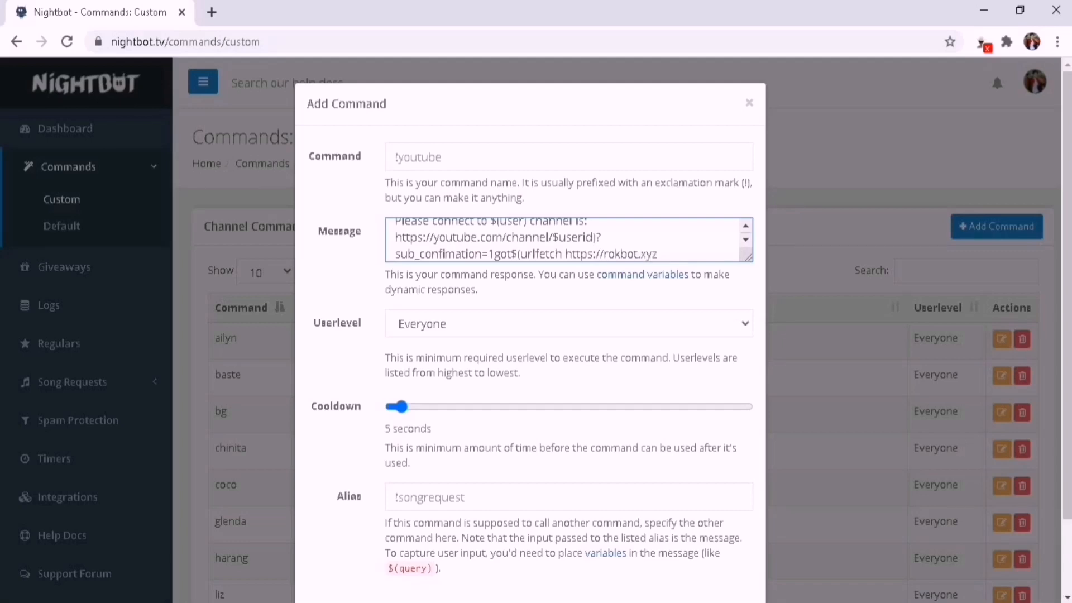
pyautogui.write('/yt')
pyautogui.write('subs.php?')
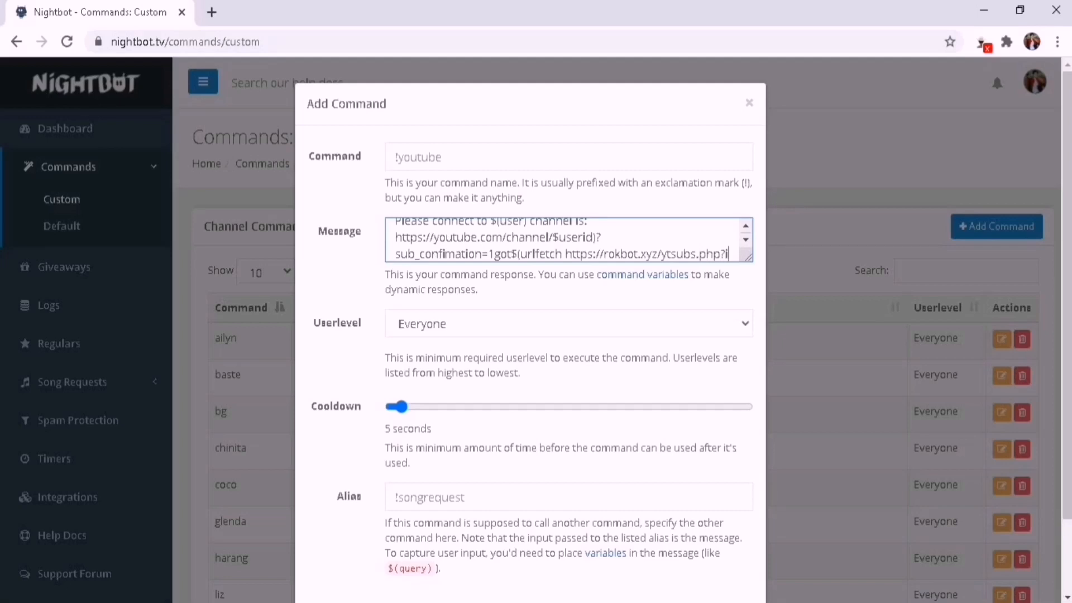
pyautogui.write('id=')
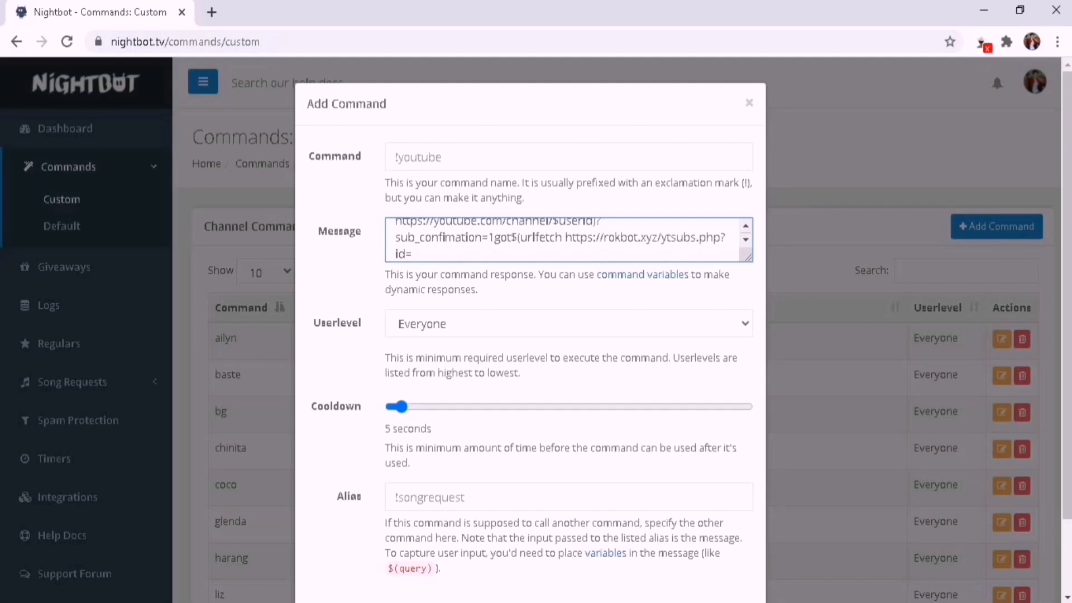
pyautogui.write('$')
pyautogui.write('(userid))bananas')
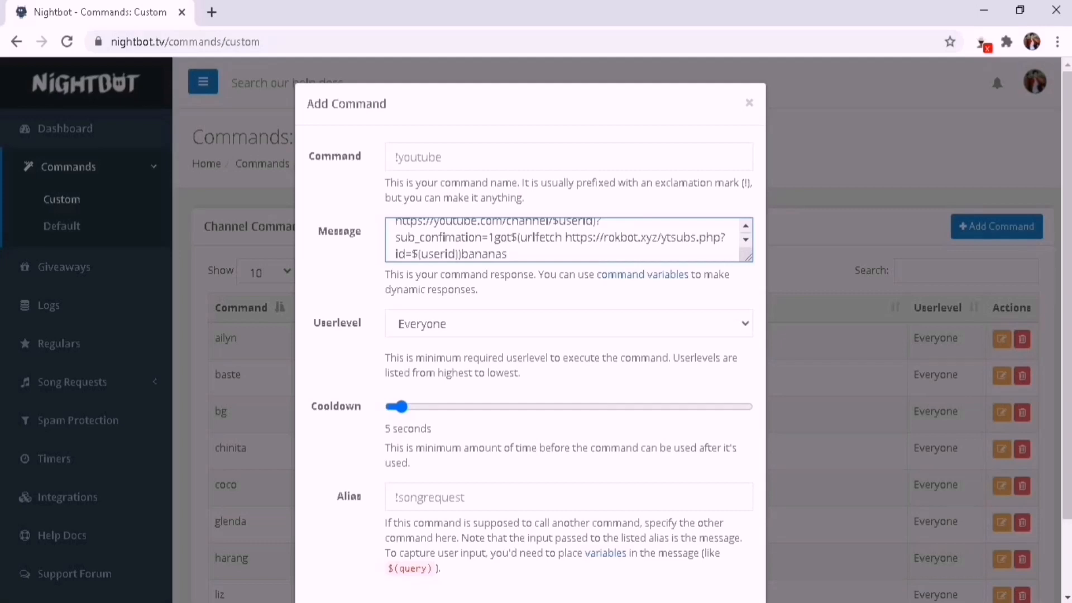
pyautogui.write('! Please sent full pack')
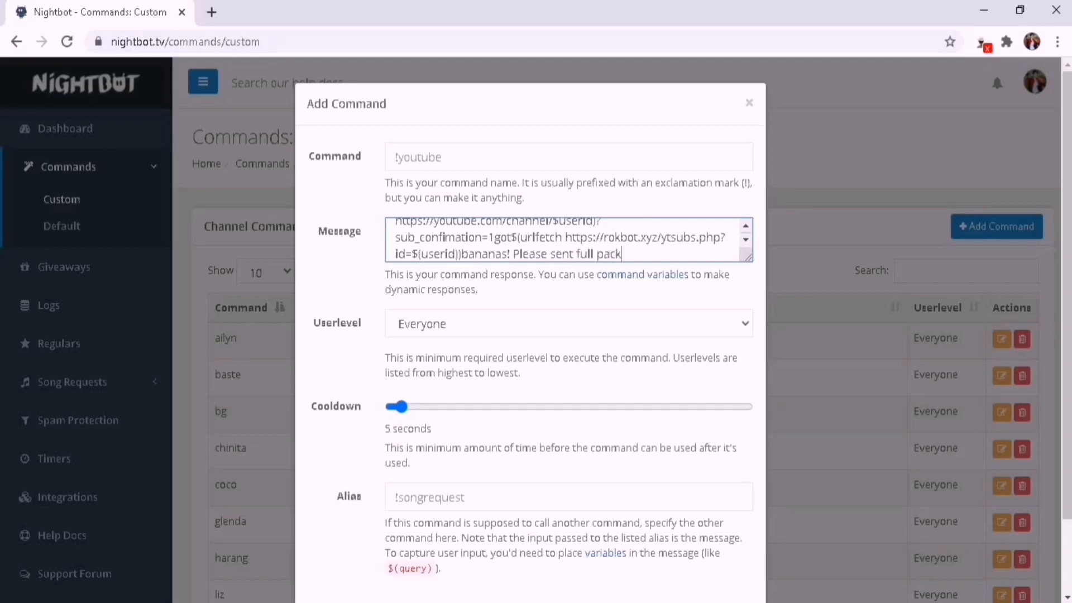
pyautogui.write('!')
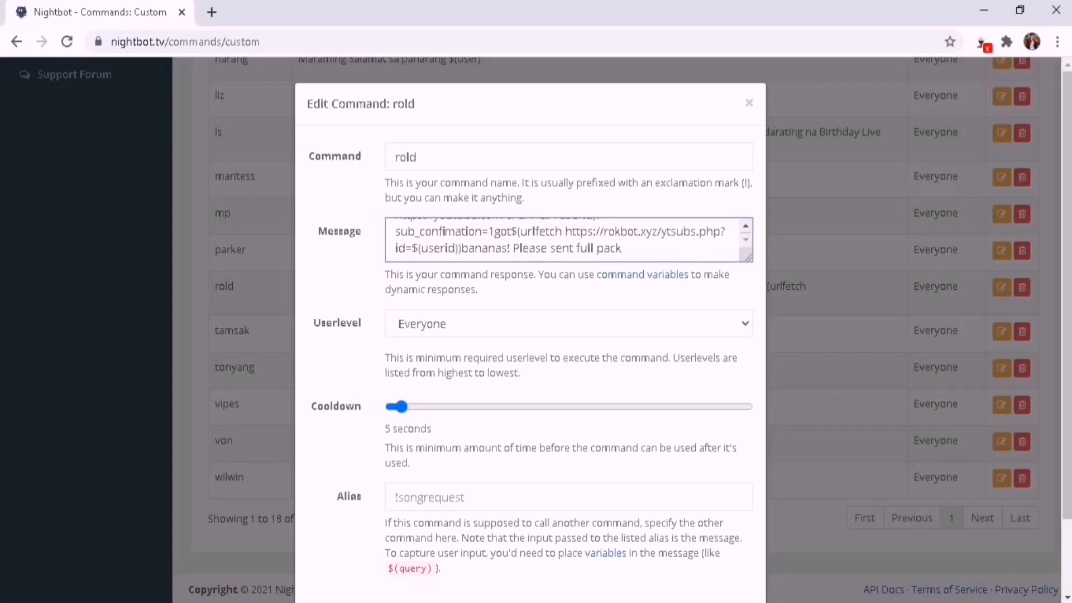
pyautogui.write('erid')
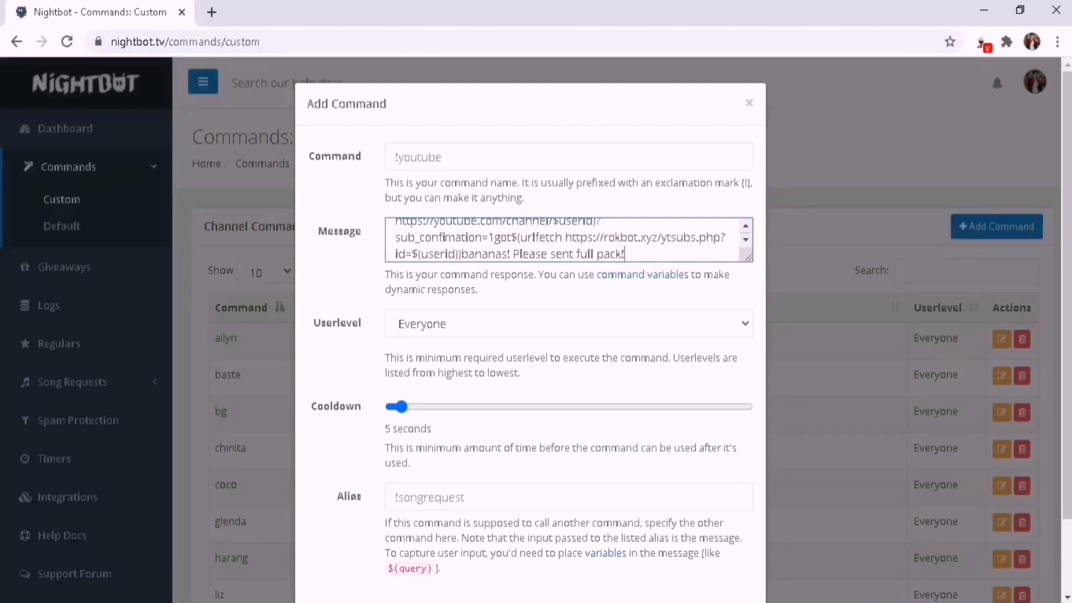
# - Name the new command rold and submit it to the channel's custom commands
pyautogui.click(402, 156)
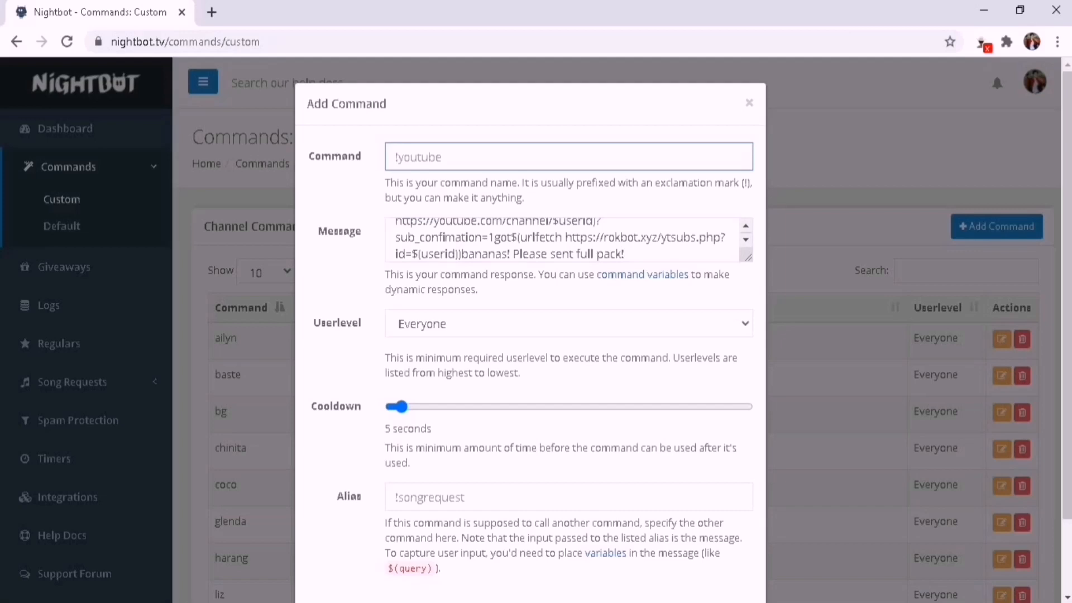
pyautogui.write('rold')
pyautogui.scroll(-3, 563, 240)
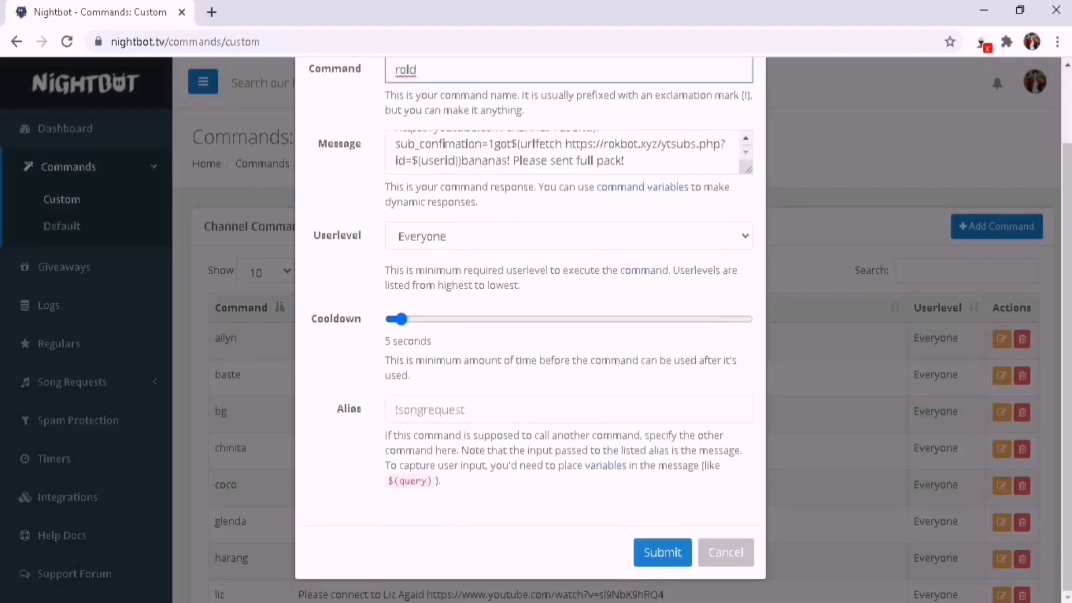
pyautogui.click(663, 552)
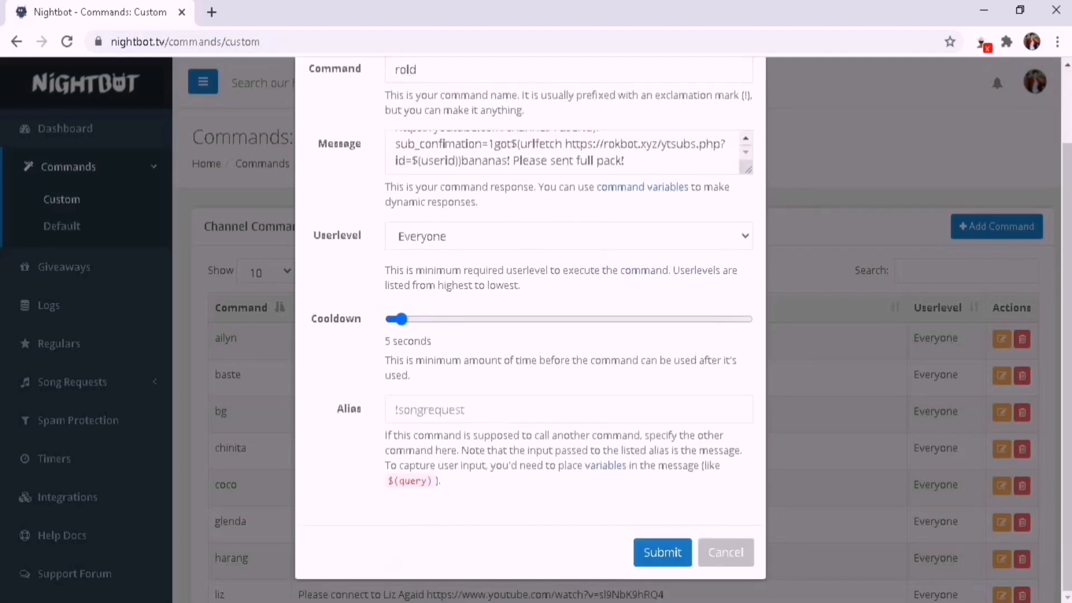
pyautogui.scroll(-3, 614, 335)
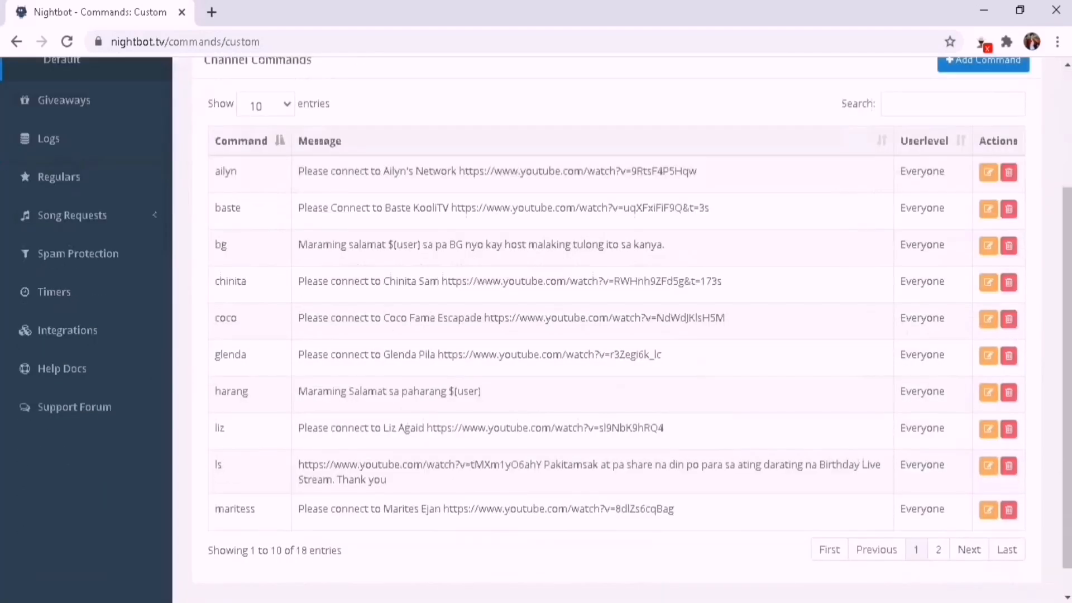
pyautogui.scroll(-1, 614, 335)
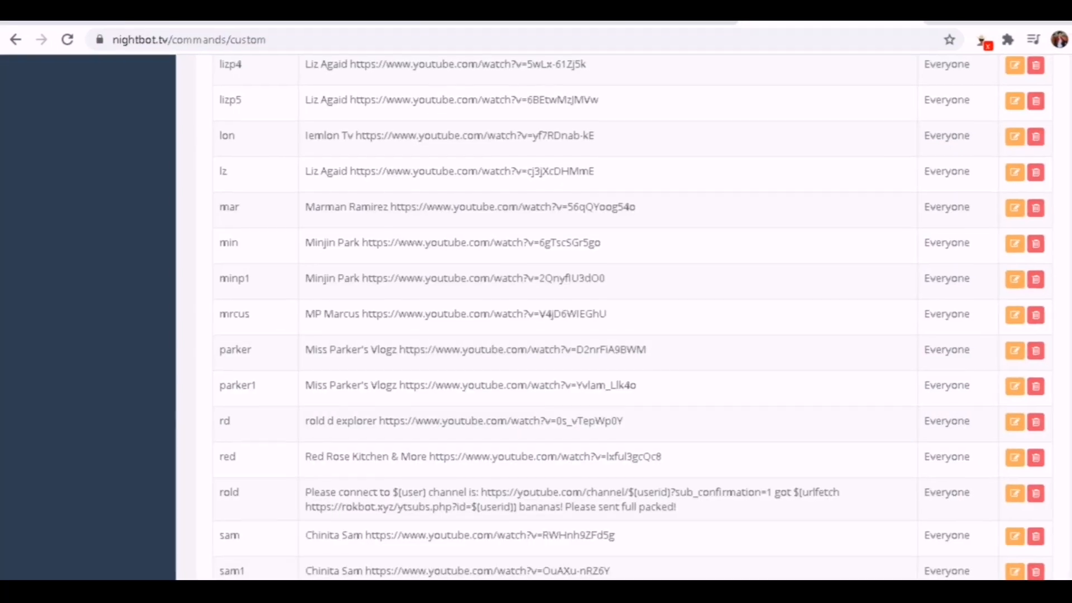